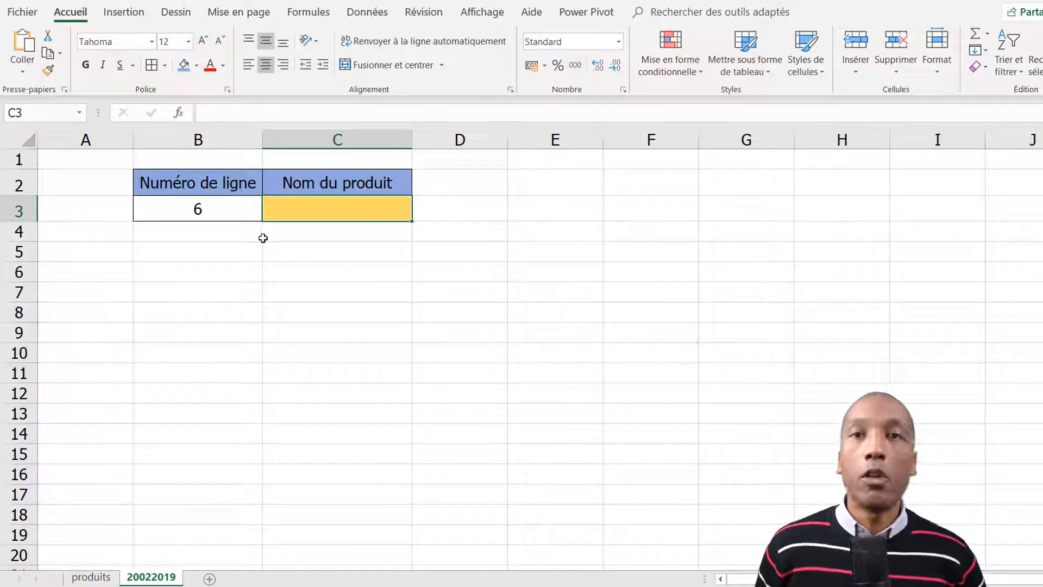
# - Compare the line number in B3 of sheet 20022019 with the matching row of the product list on the produits sheet
pyautogui.click(214, 212)
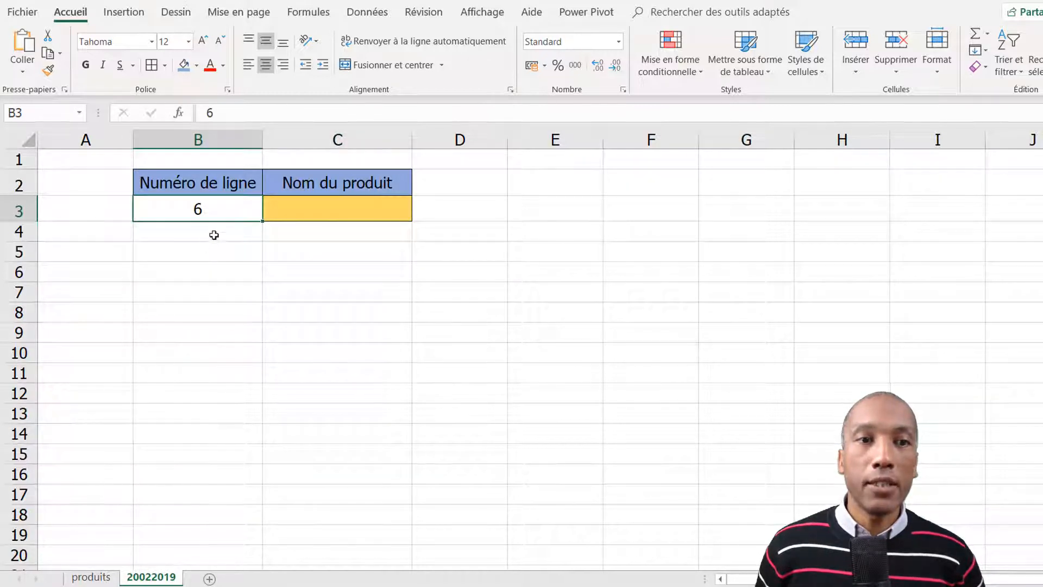
pyautogui.click(325, 216)
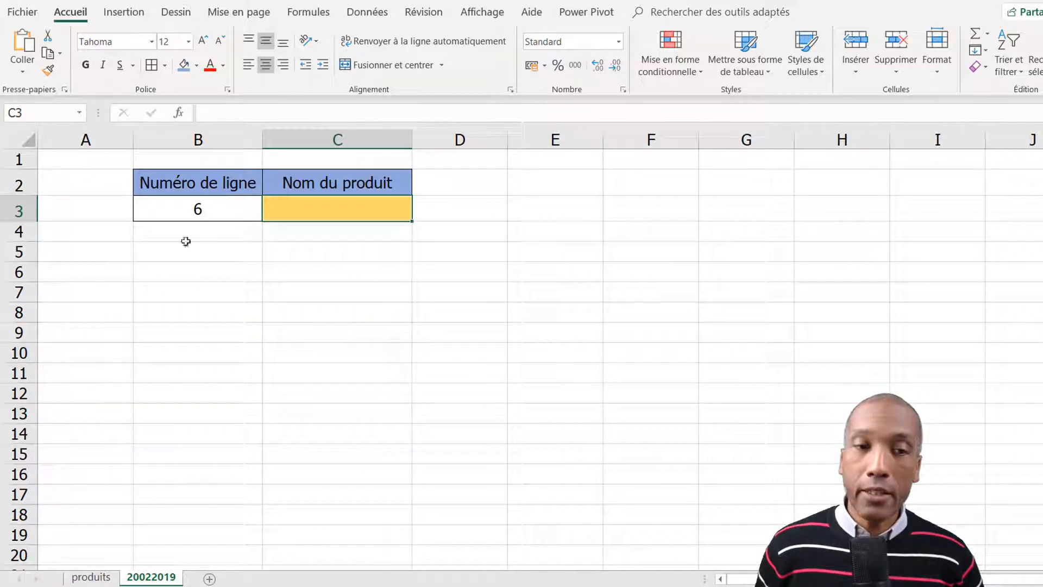
pyautogui.click(91, 577)
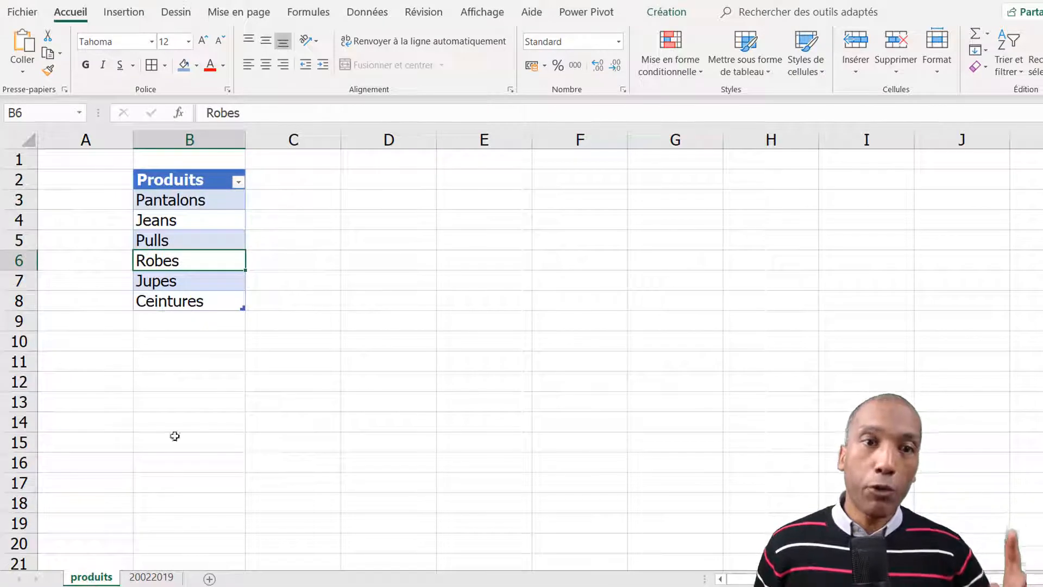
pyautogui.click(206, 244)
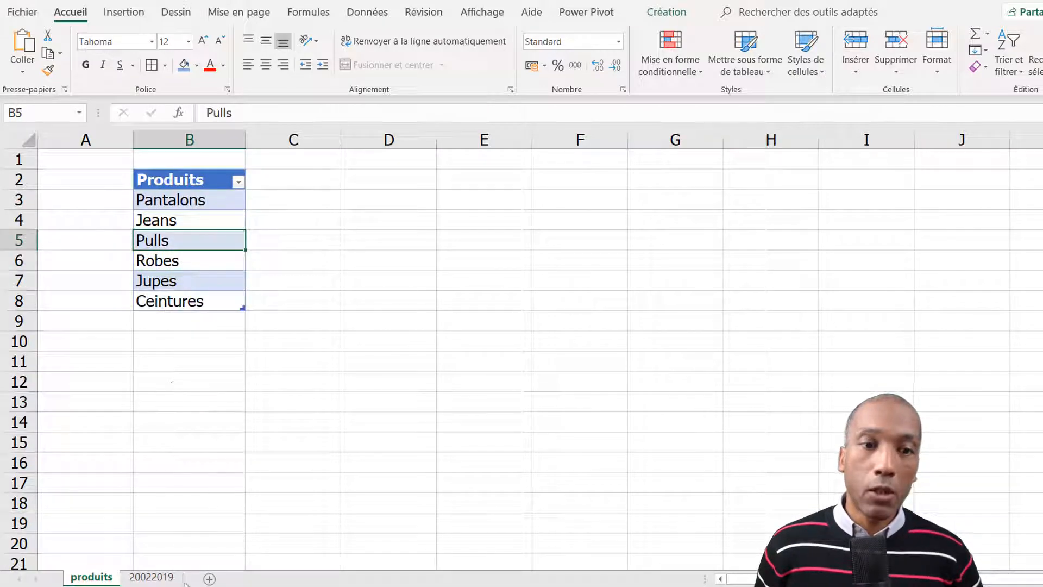
pyautogui.click(151, 576)
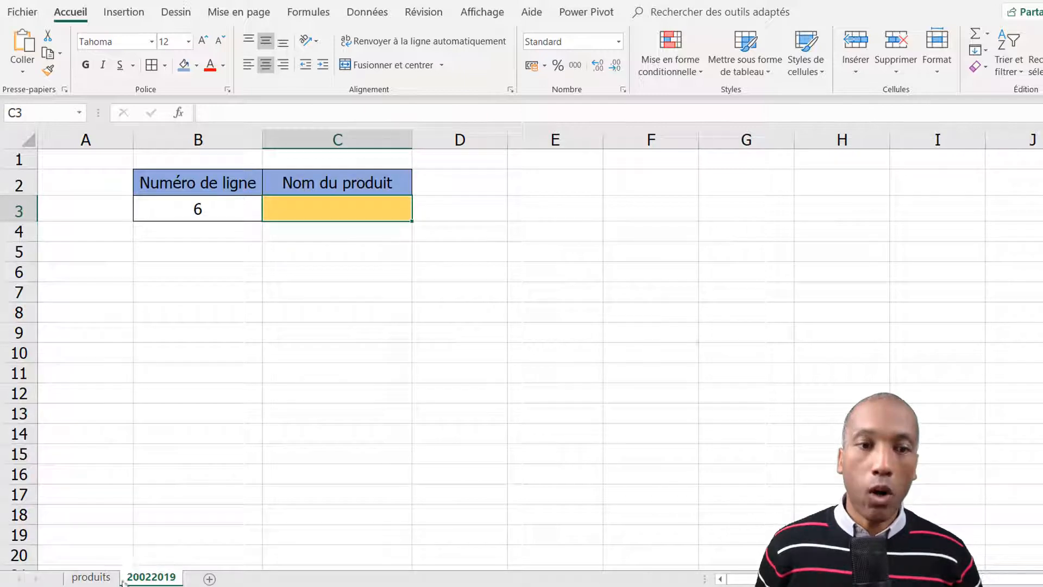
pyautogui.click(91, 577)
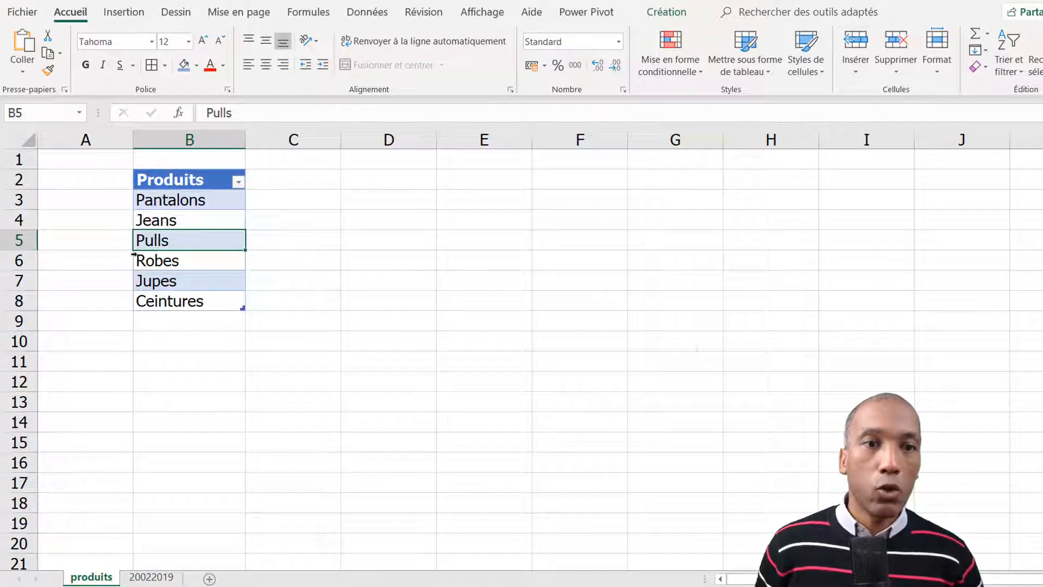
pyautogui.press('Down')
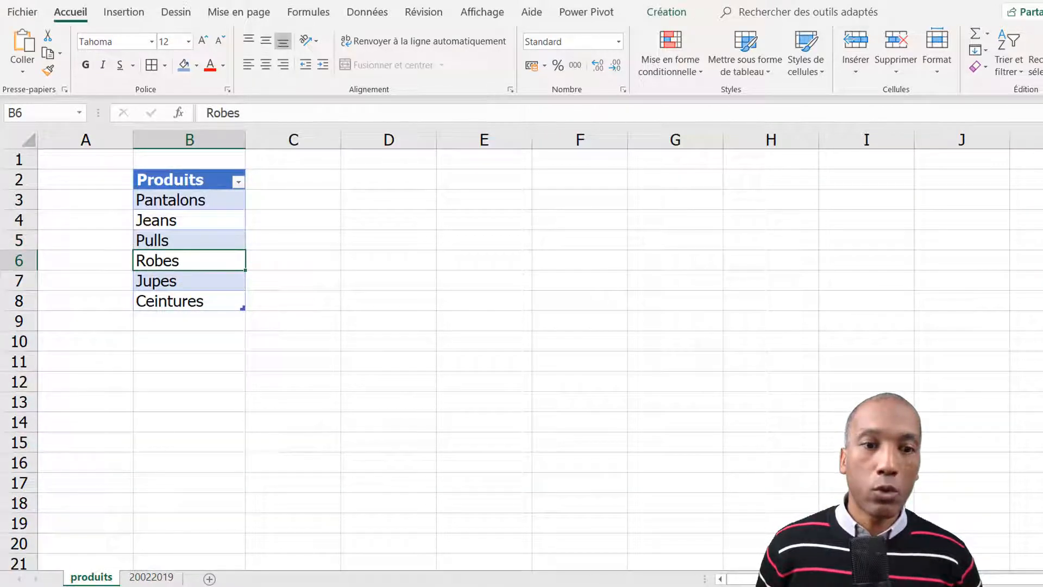
pyautogui.click(151, 577)
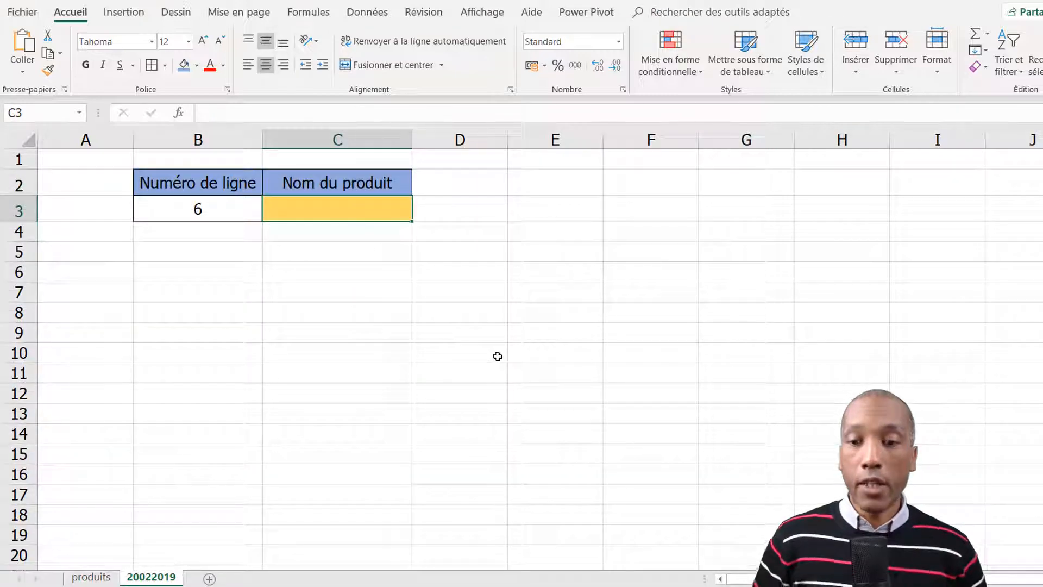
# - Enter the formula =produits!B6 in C3 of sheet 20022019 to return the product name
pyautogui.write('=')
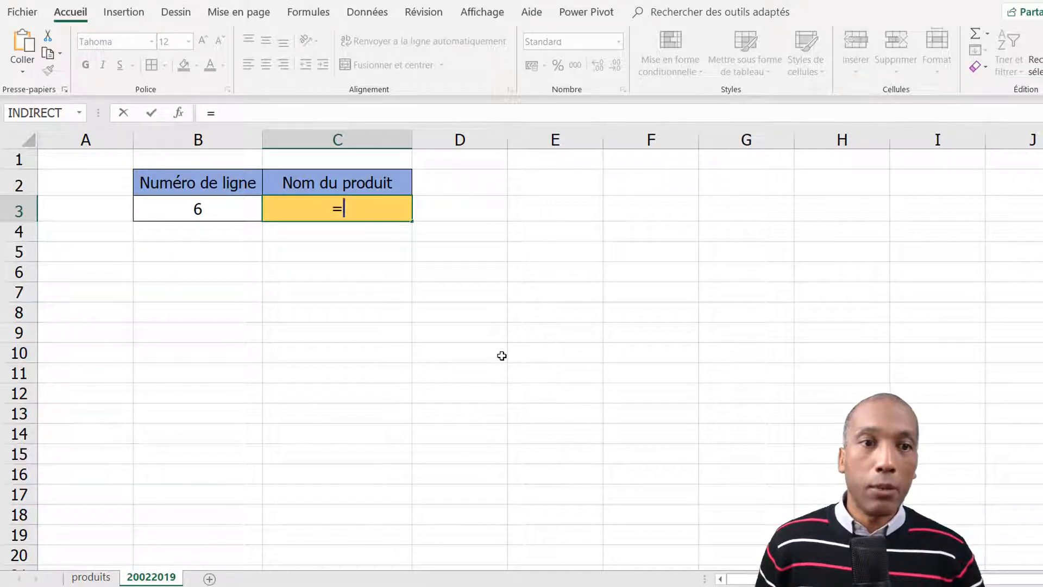
pyautogui.click(91, 578)
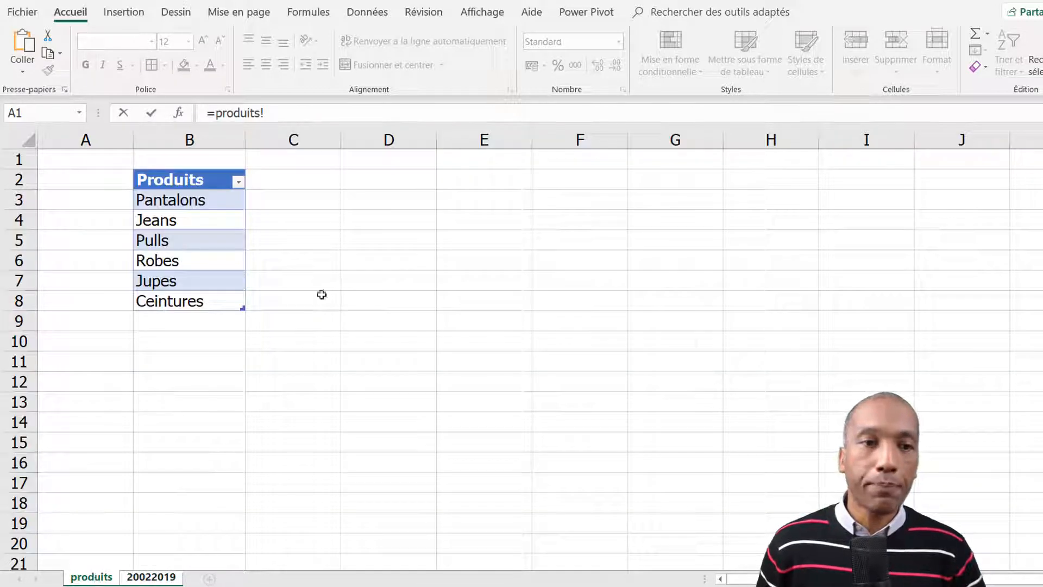
pyautogui.click(185, 260)
pyautogui.press('Return')
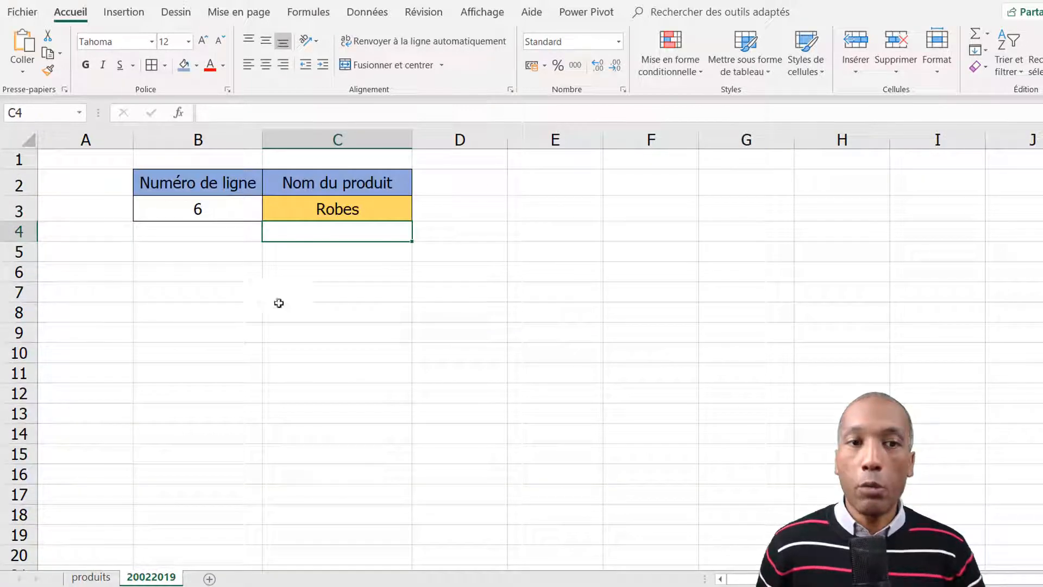
# - Set the line number in B3 to 7 and check the product in row 7 of the produits sheet
pyautogui.click(233, 212)
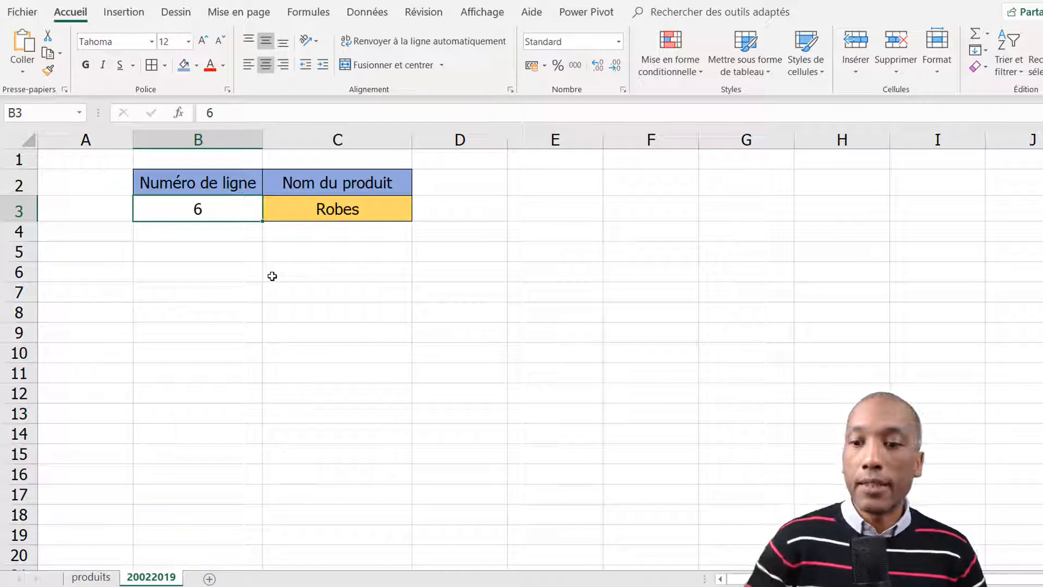
pyautogui.write('7')
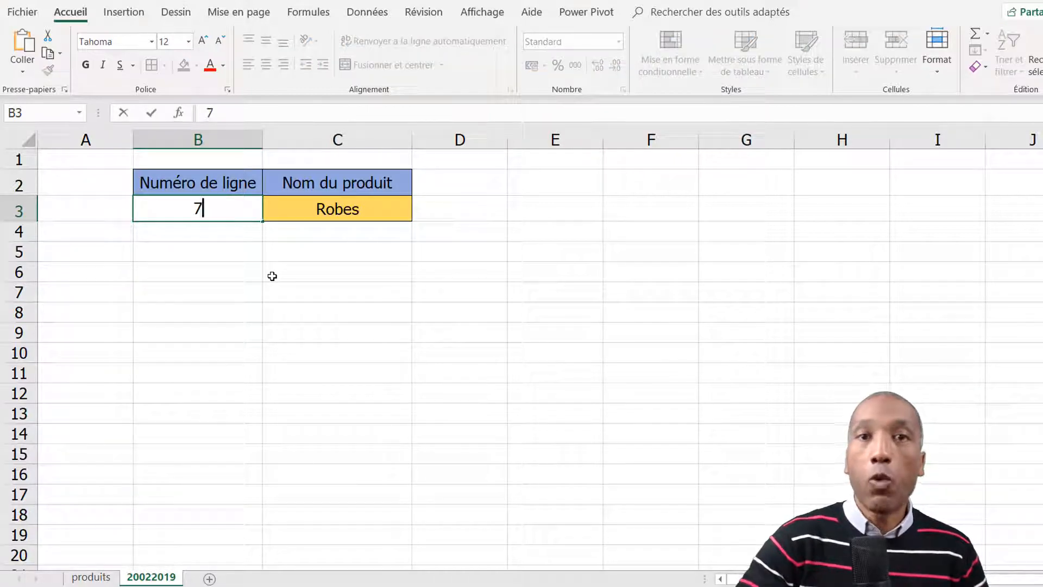
pyautogui.press('Return')
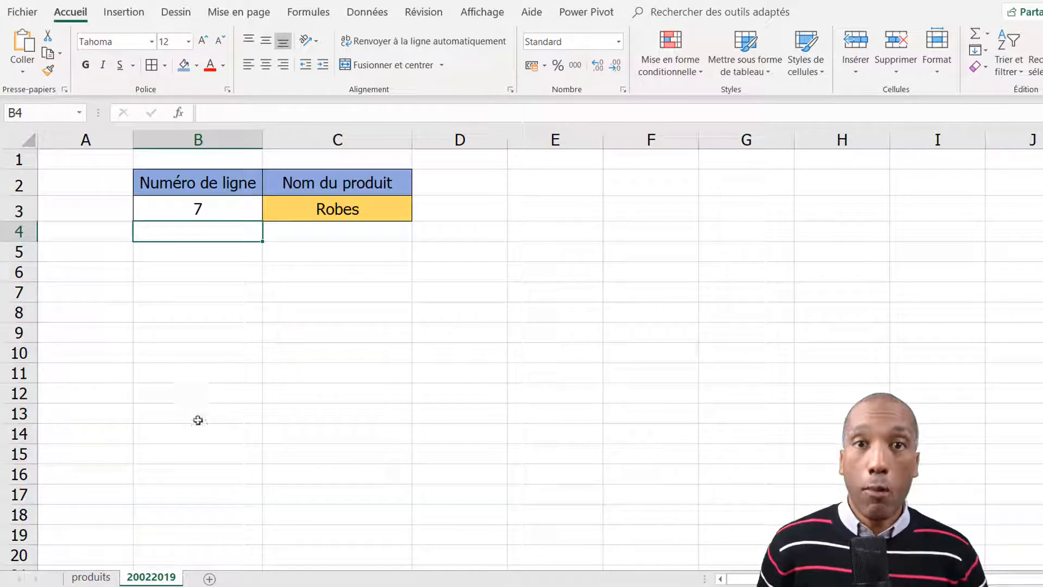
pyautogui.click(102, 579)
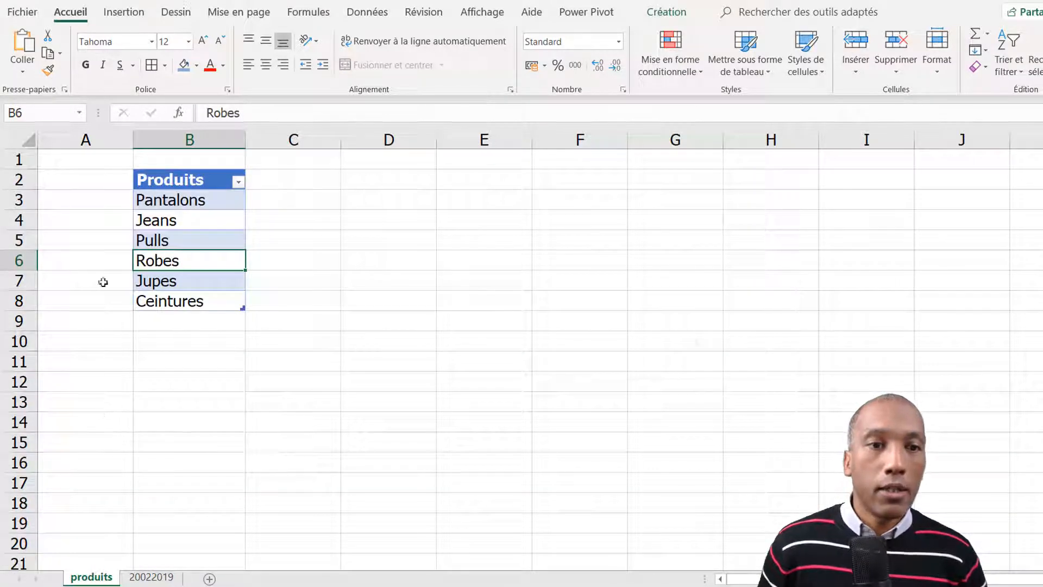
pyautogui.click(166, 280)
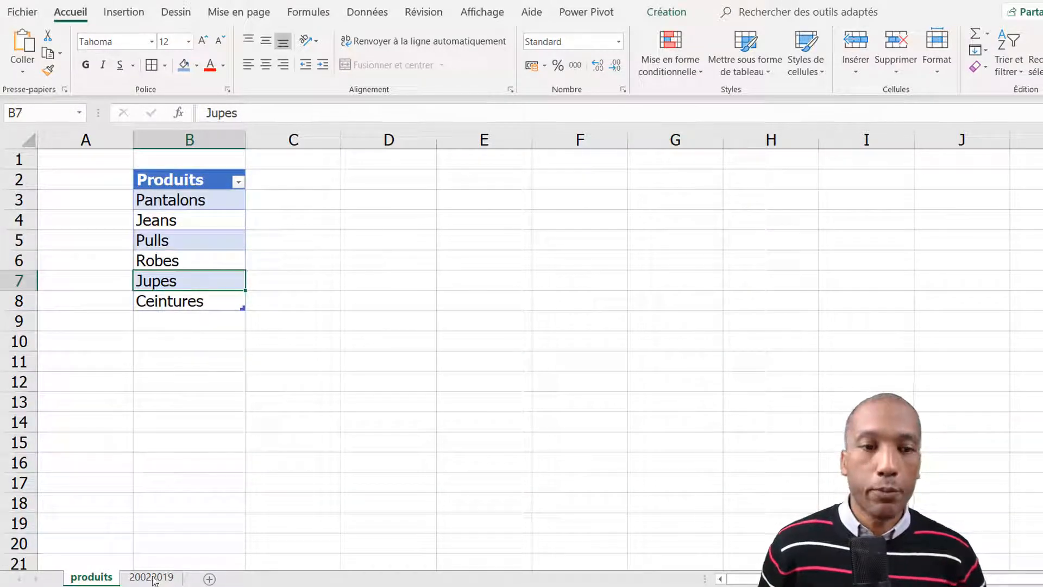
pyautogui.click(151, 577)
# - Replace the fixed row number in the C3 formula with a concatenated cell reference: =produits!B&B3
pyautogui.click(332, 209)
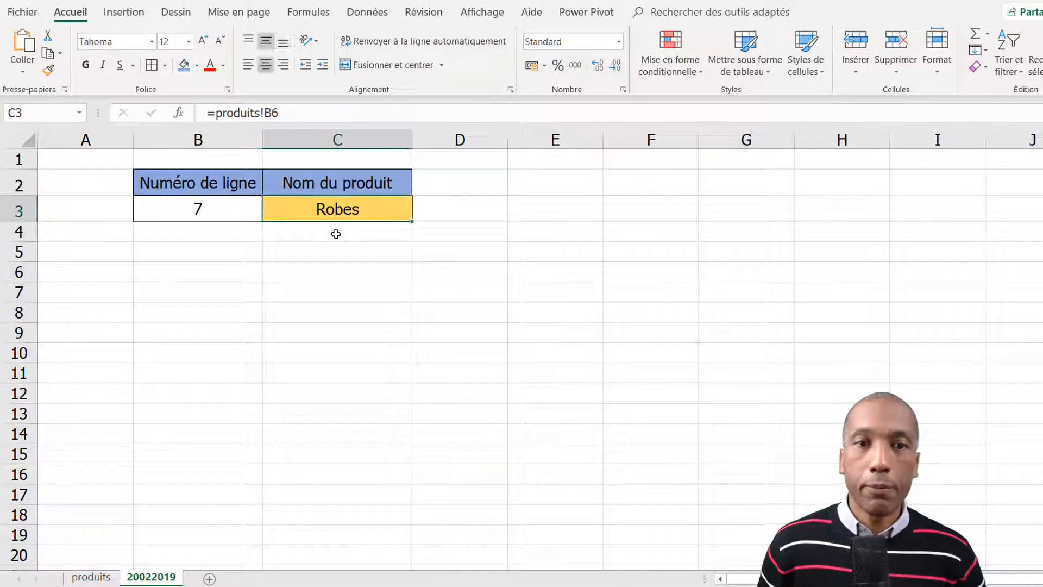
pyautogui.press('F2')
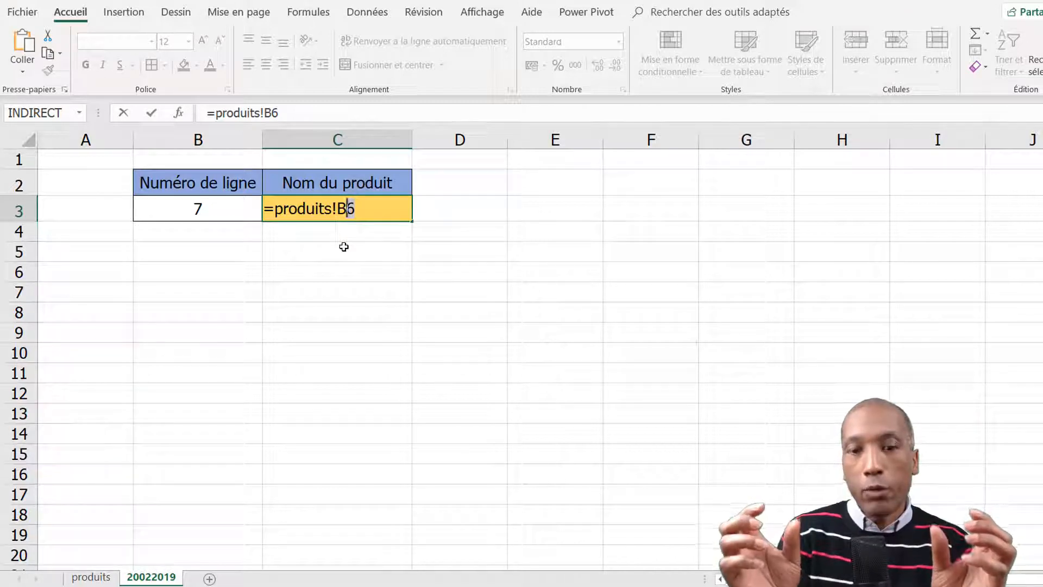
pyautogui.write('&')
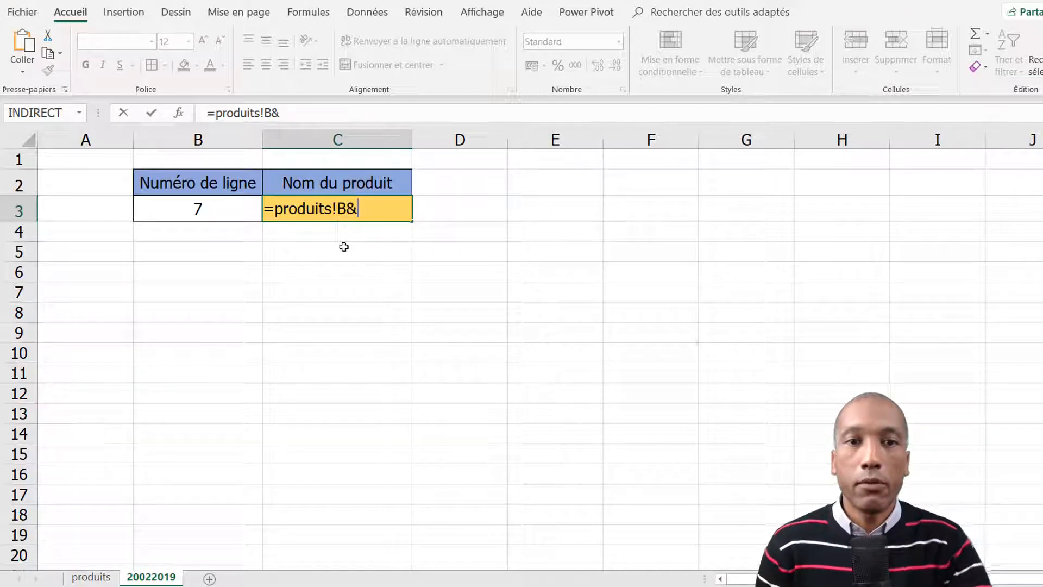
pyautogui.click(217, 211)
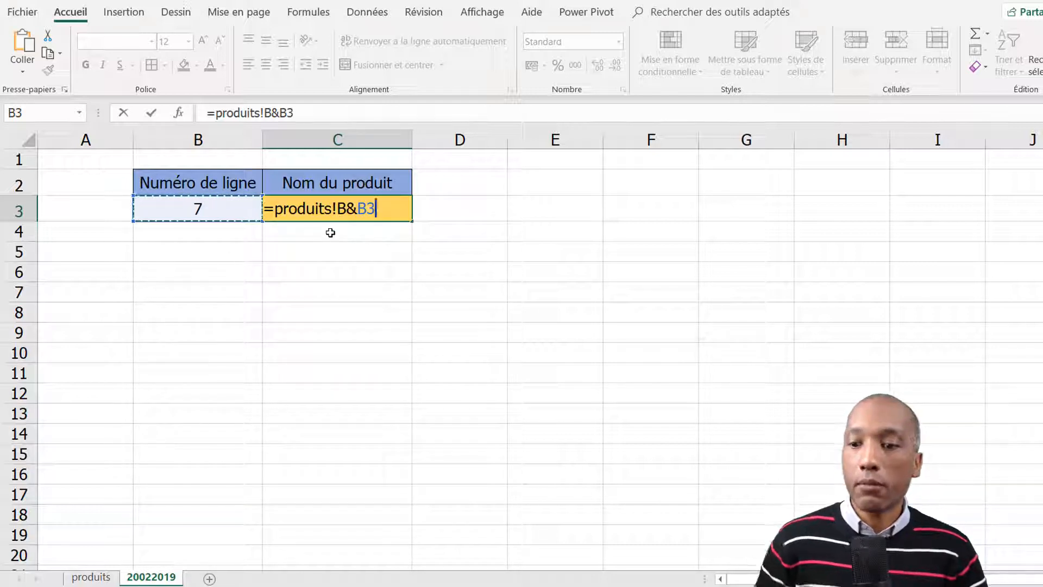
pyautogui.press('Return')
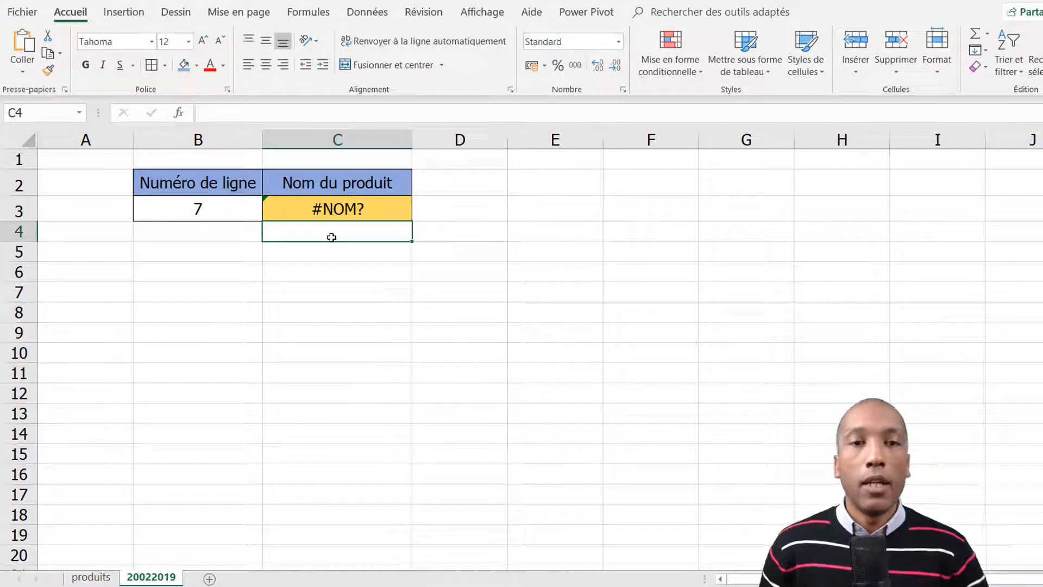
# - Enclose the sheet and column part of the C3 formula in quotation marks: ="produits!B"&B3
pyautogui.click(368, 211)
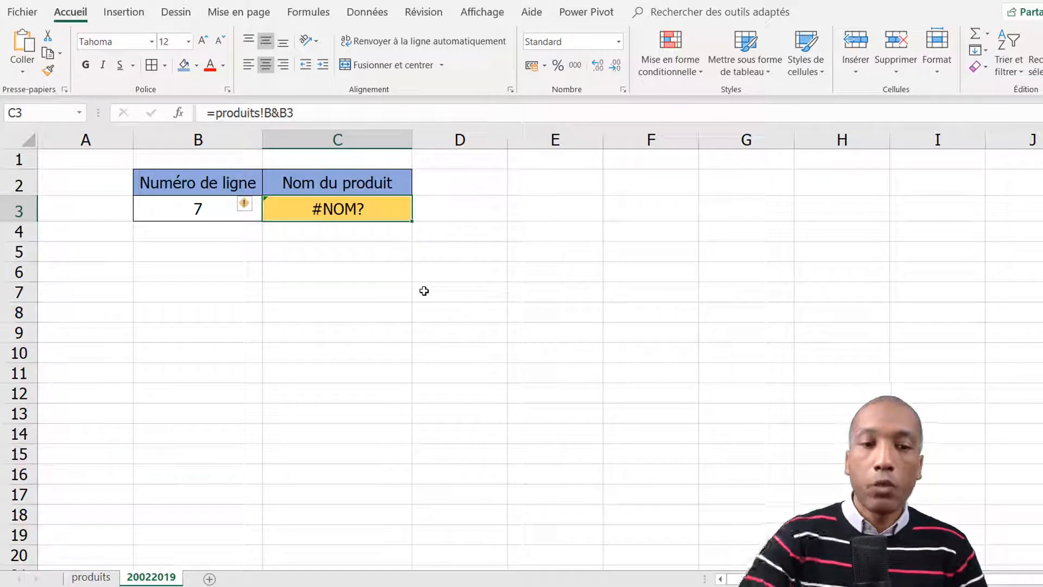
pyautogui.press('F2')
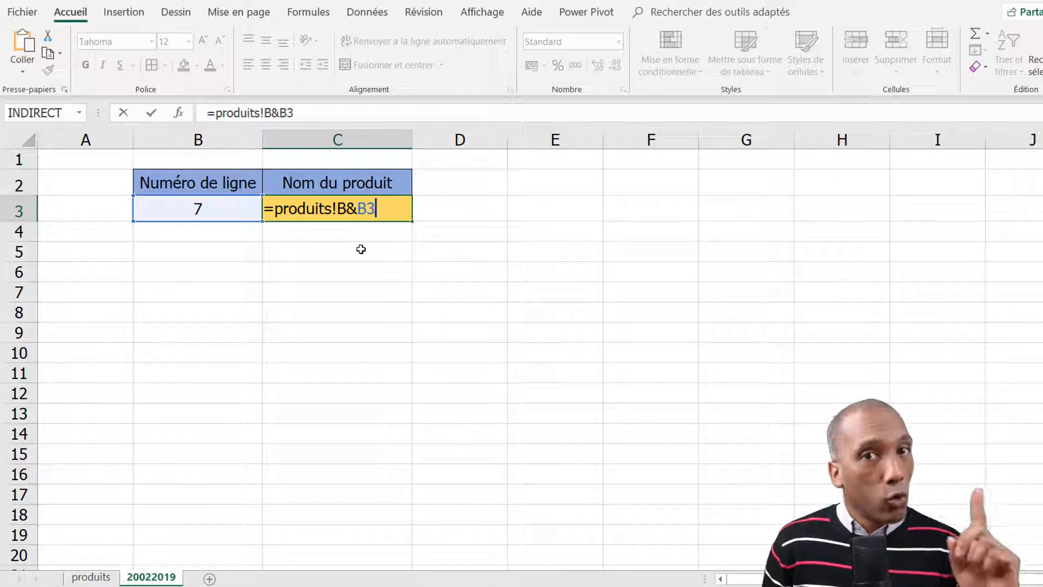
pyautogui.click(275, 214)
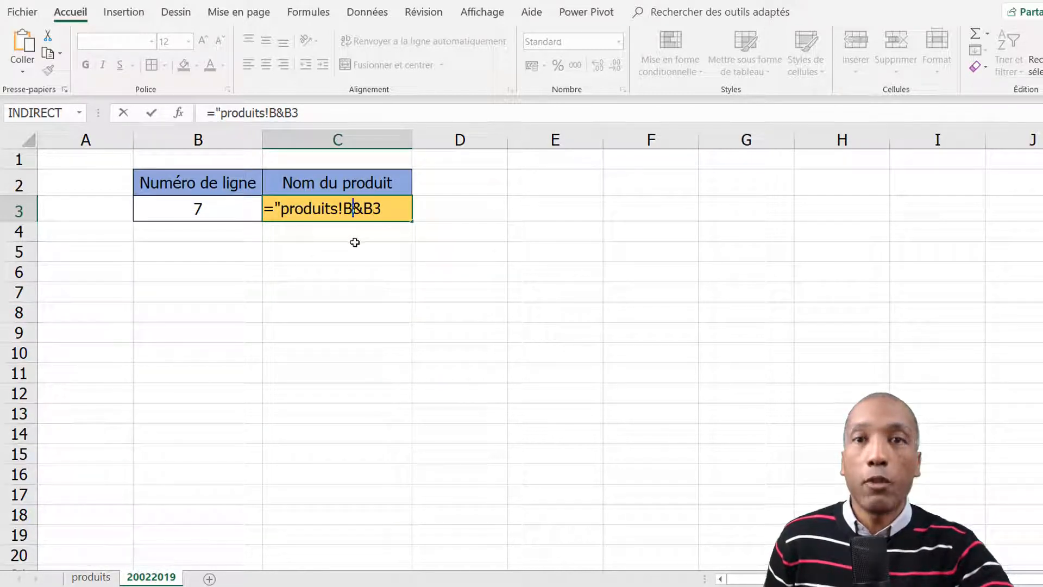
pyautogui.write('"')
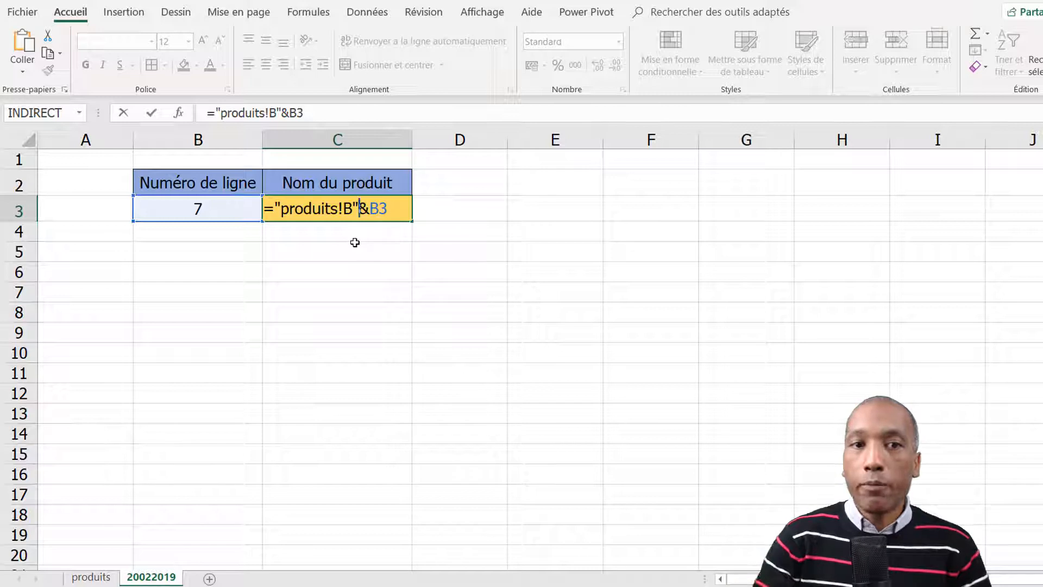
pyautogui.press('BackSpace')
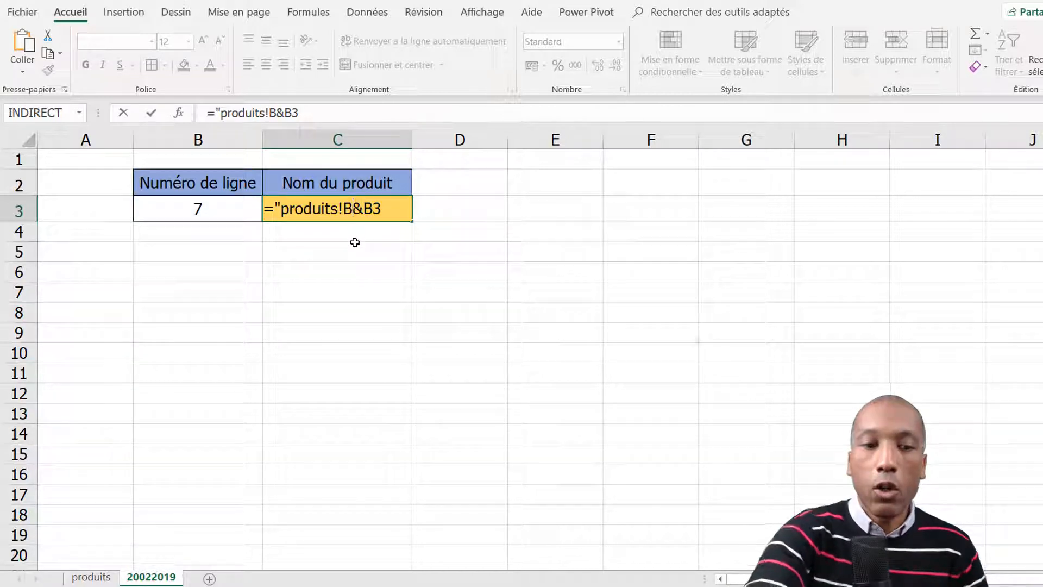
pyautogui.write('"')
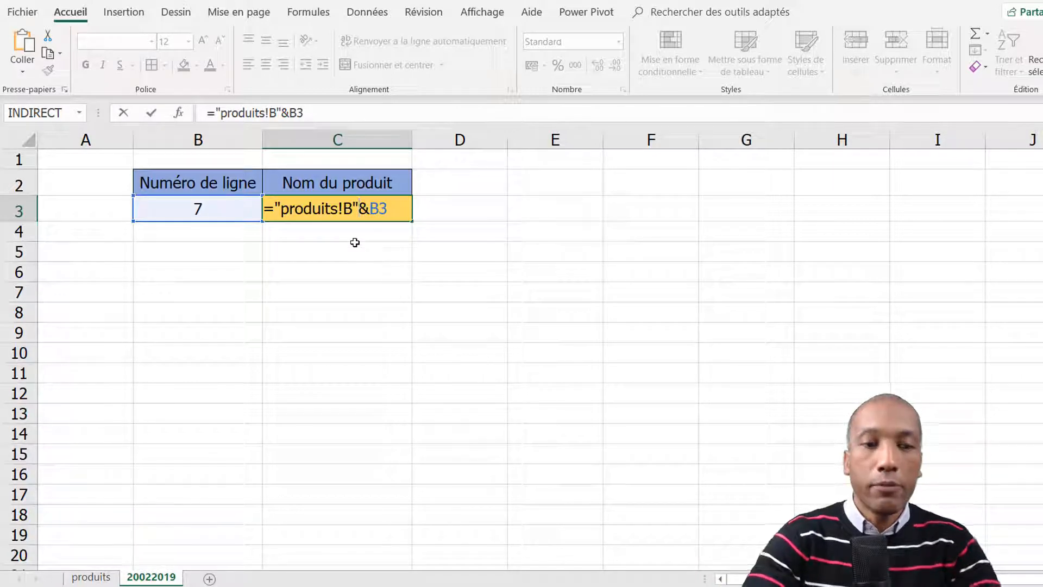
pyautogui.hotkey('ctrl', 'Return')
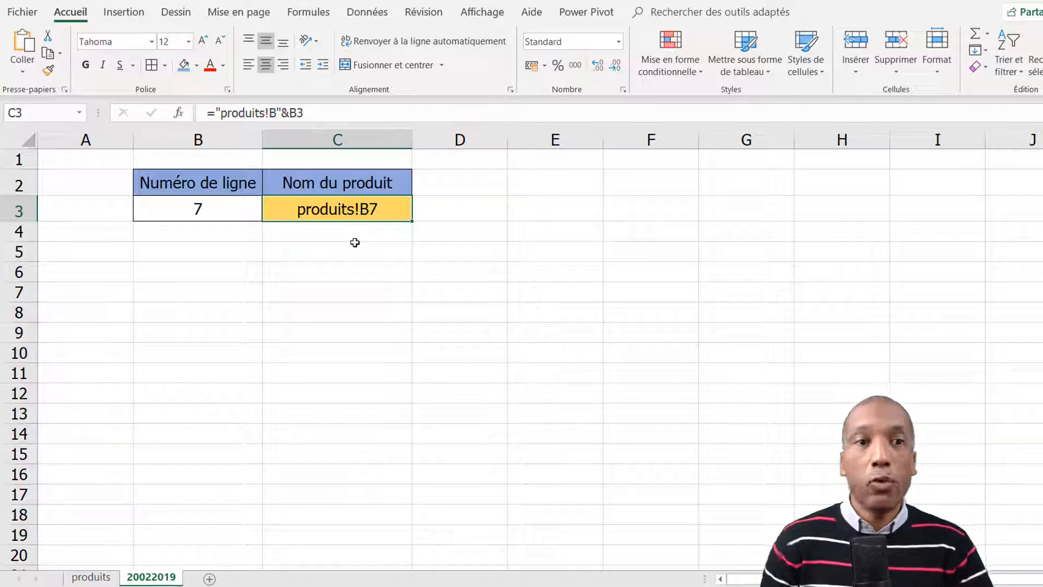
# - Set the line number in B3 to 8
pyautogui.click(225, 213)
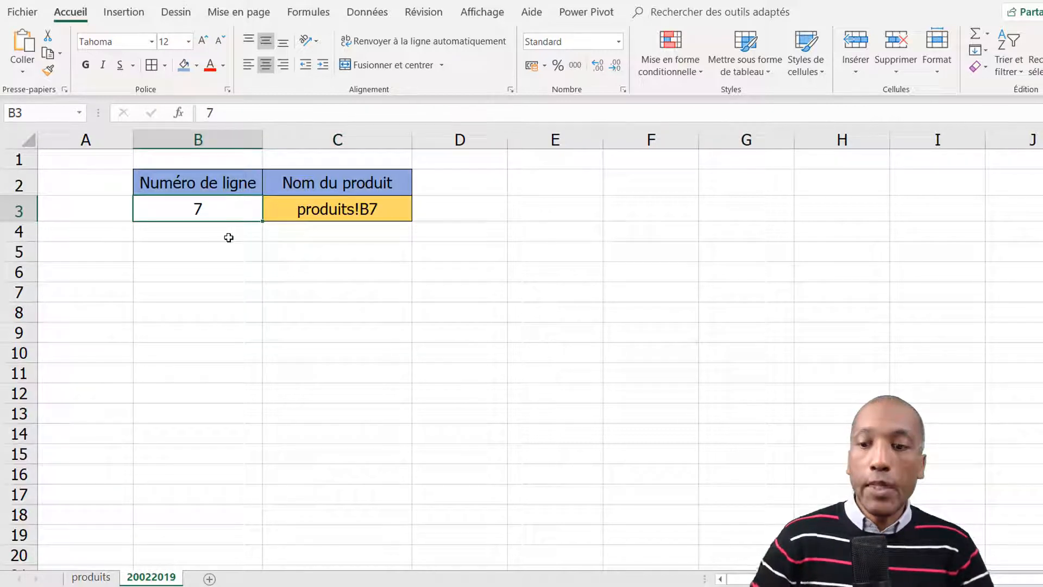
pyautogui.write('8')
pyautogui.press('Return')
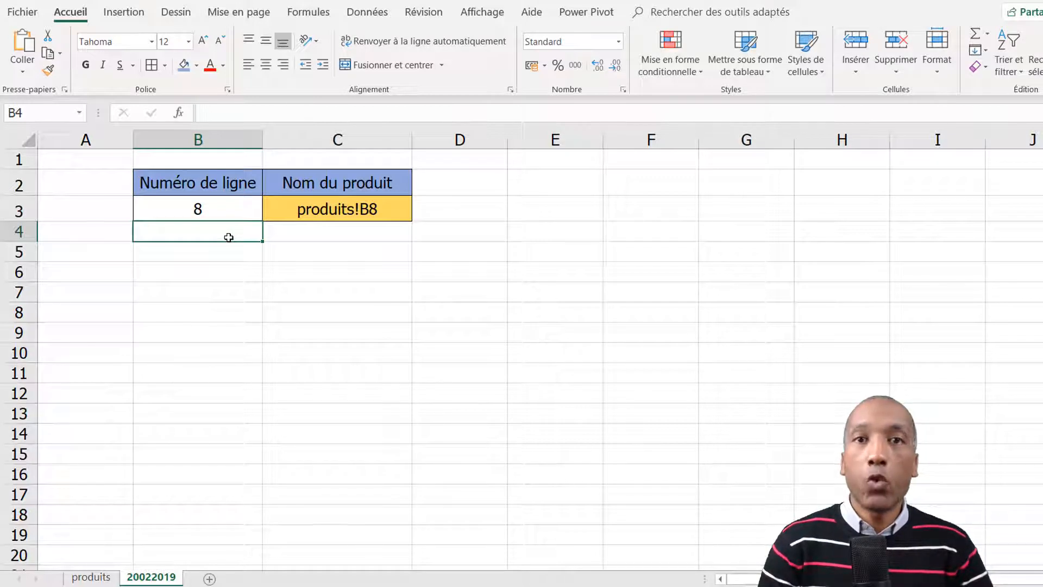
# - Wrap the C3 text reference in the INDIRECT function: =INDIRECT("produits!B"&B3)
pyautogui.click(307, 206)
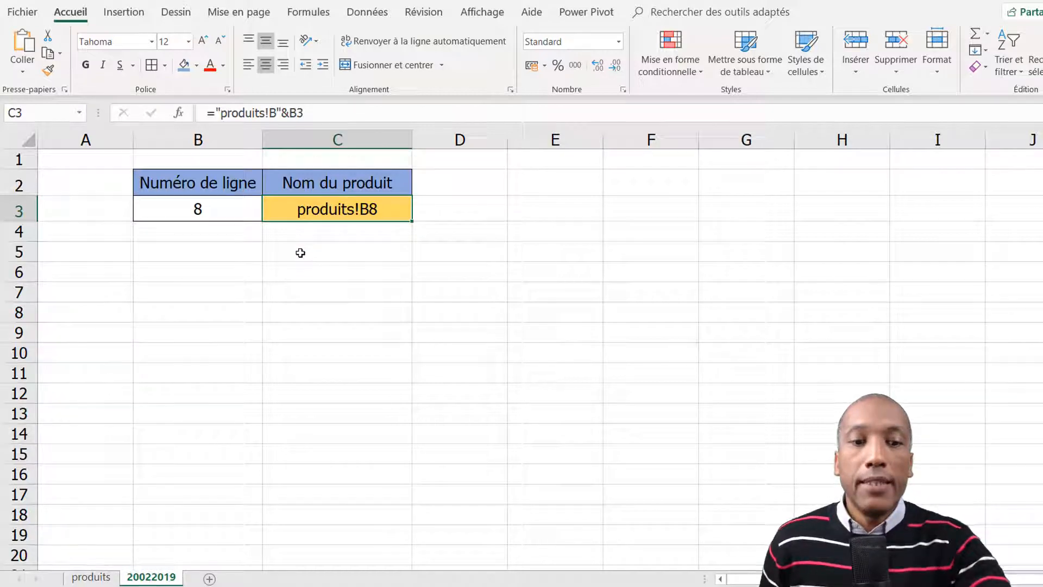
pyautogui.press('F2')
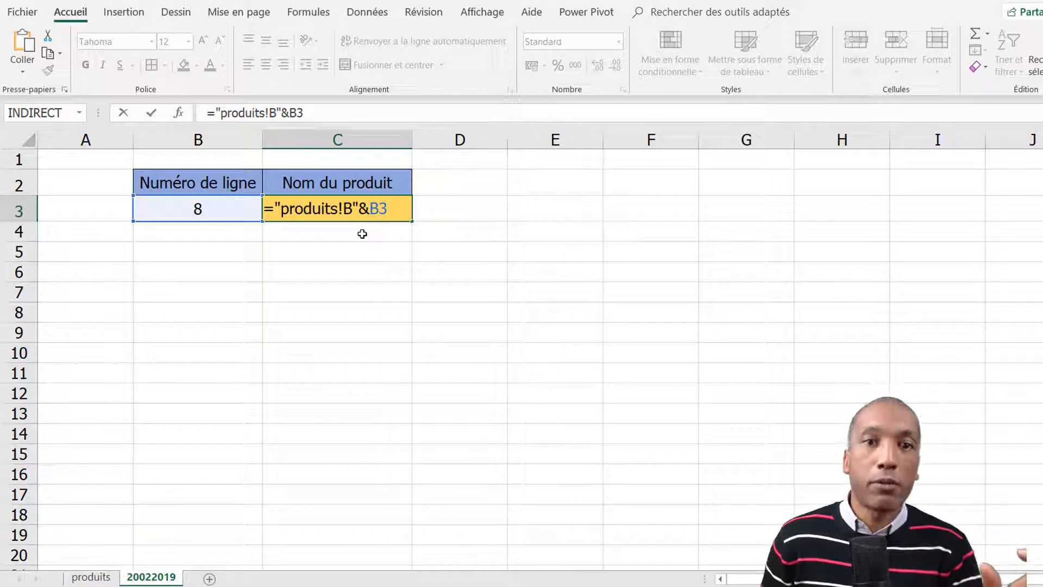
pyautogui.click(276, 209)
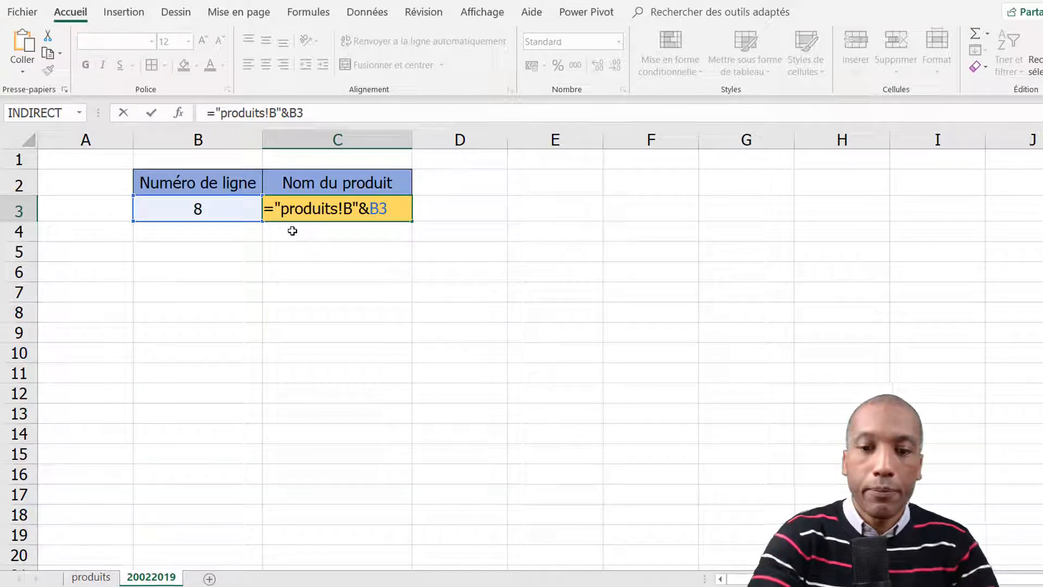
pyautogui.write('indire')
pyautogui.press('Tab')
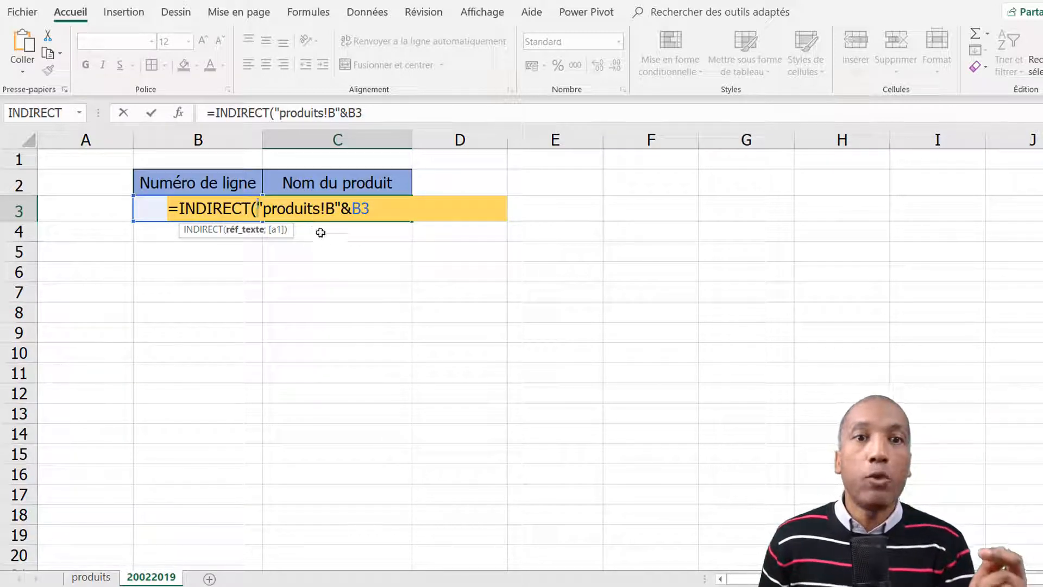
pyautogui.click(375, 208)
pyautogui.write(')')
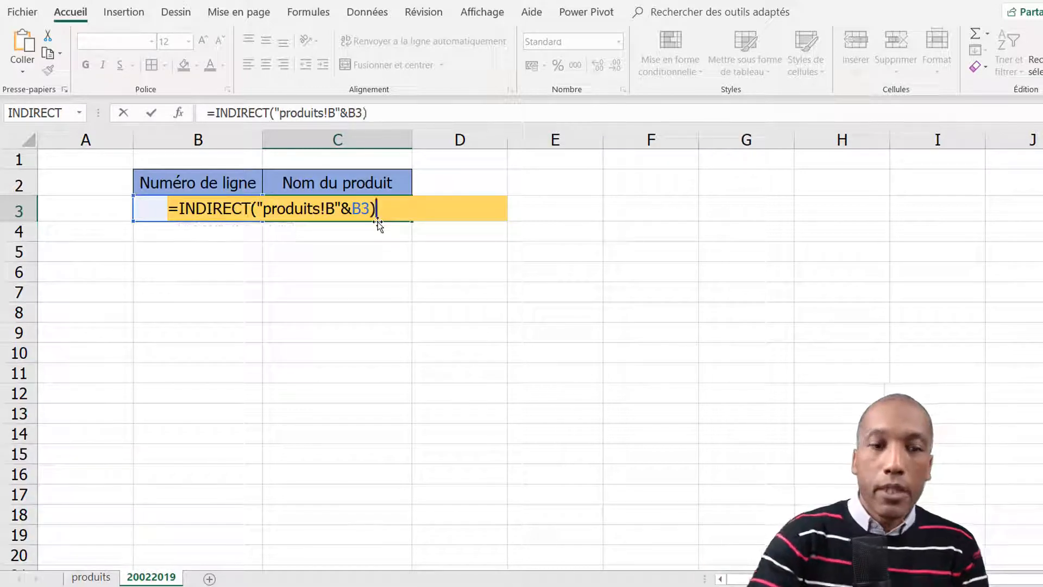
pyautogui.press('Return')
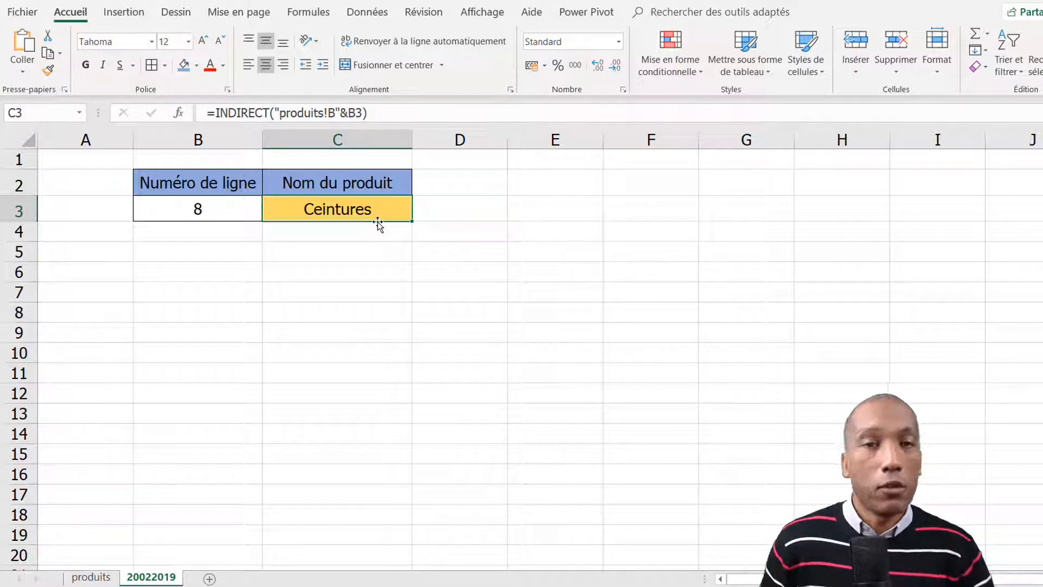
# - Test the formula with line number 6 in B3 and check it against row 6 of the produits sheet
pyautogui.click(244, 205)
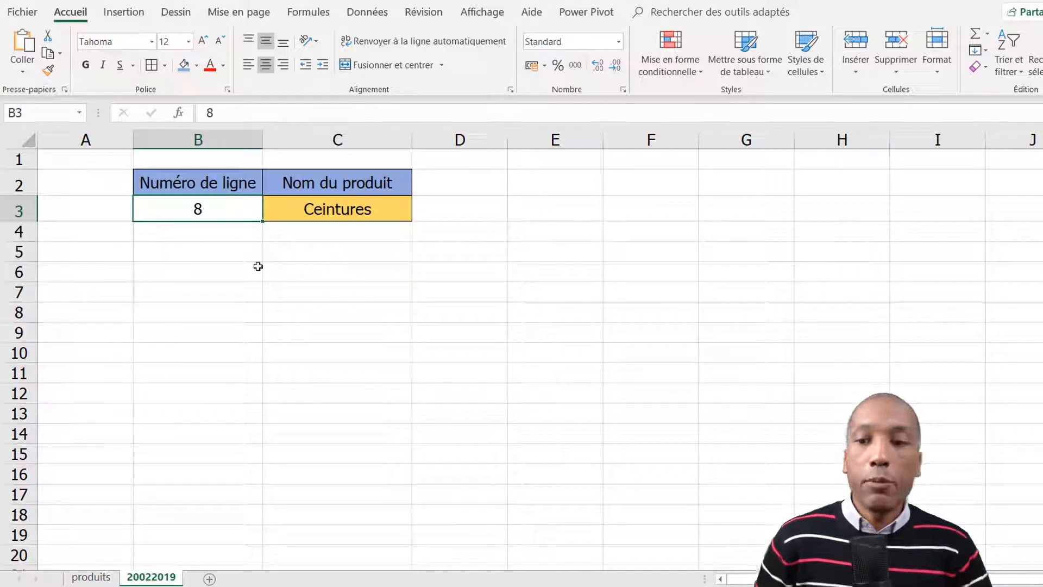
pyautogui.write('6')
pyautogui.press('Return')
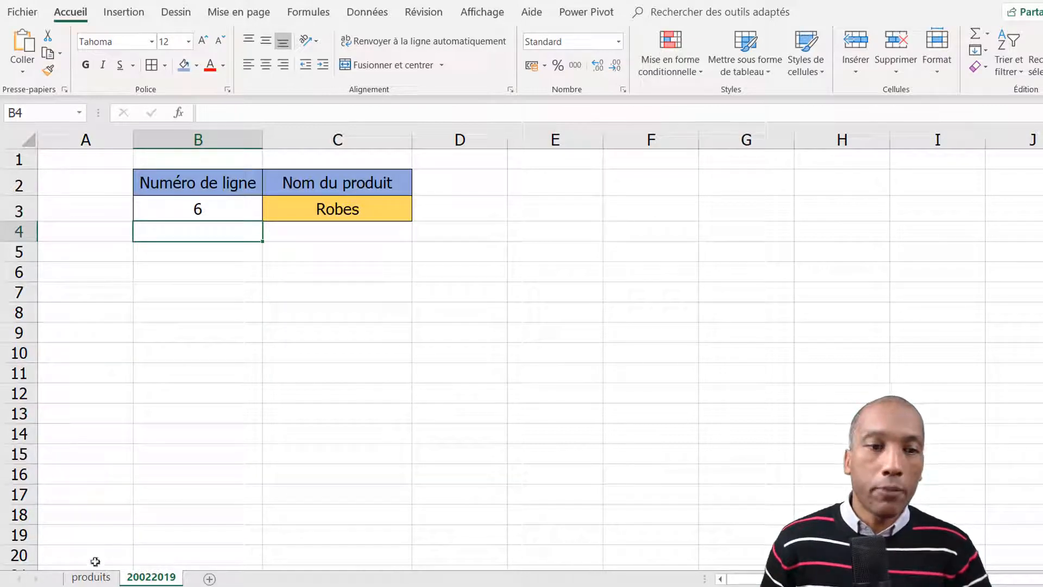
pyautogui.click(91, 578)
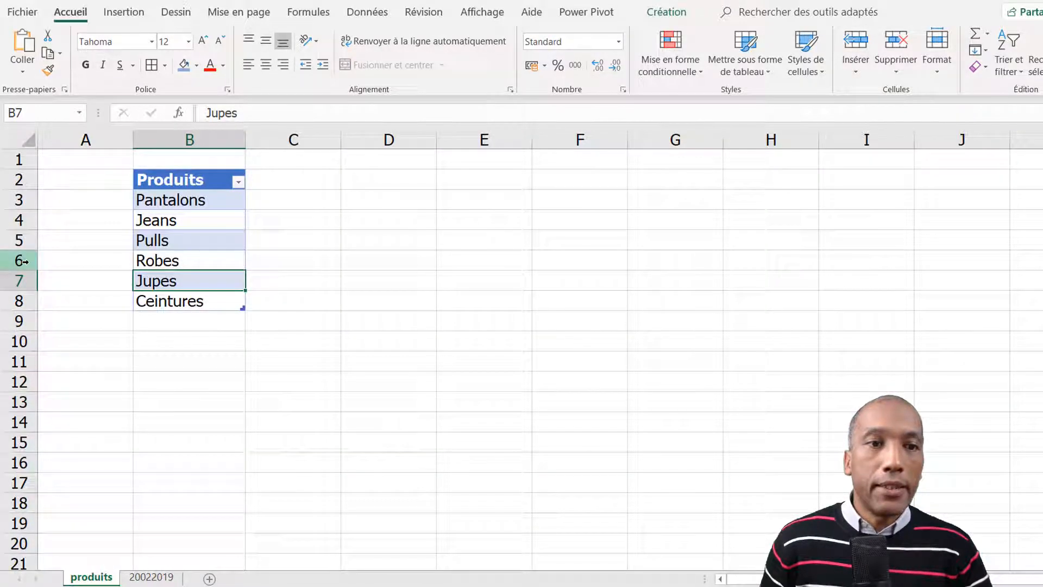
pyautogui.click(175, 262)
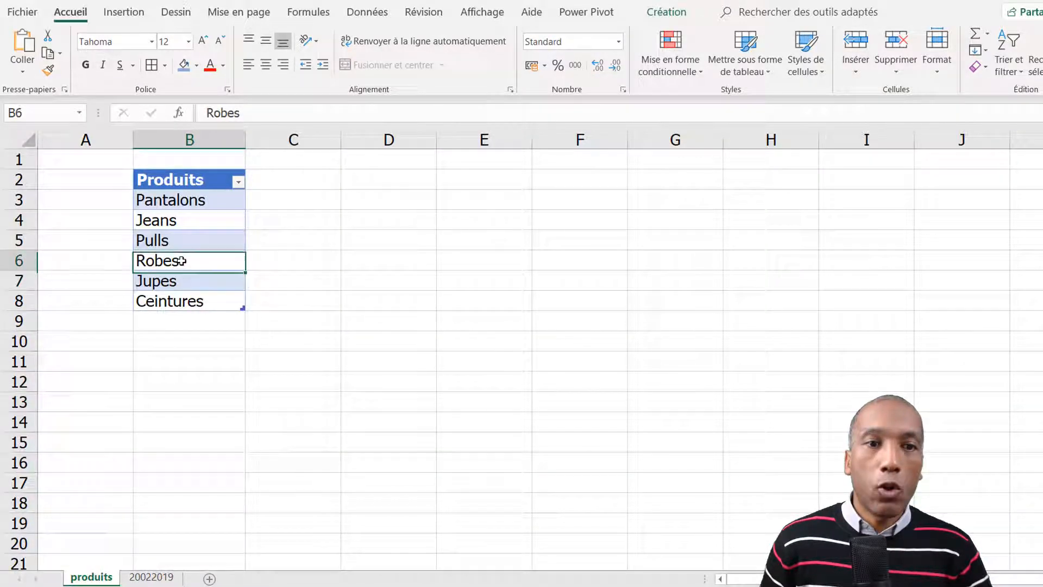
pyautogui.click(151, 577)
# - Set the line number in B3 to 4 and compare the C3 result with row 4 of the produits sheet
pyautogui.click(237, 211)
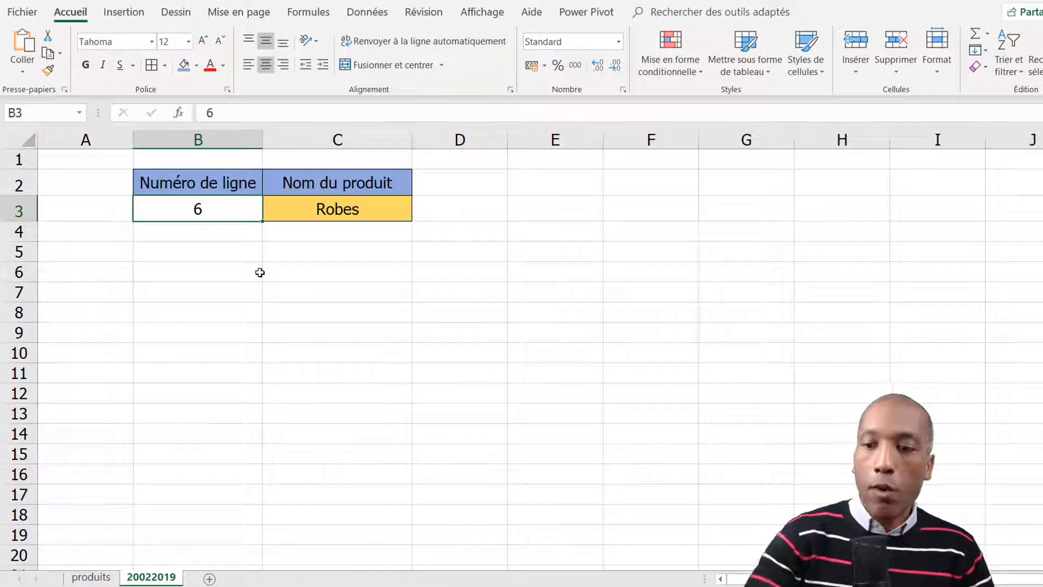
pyautogui.write('4')
pyautogui.press('Return')
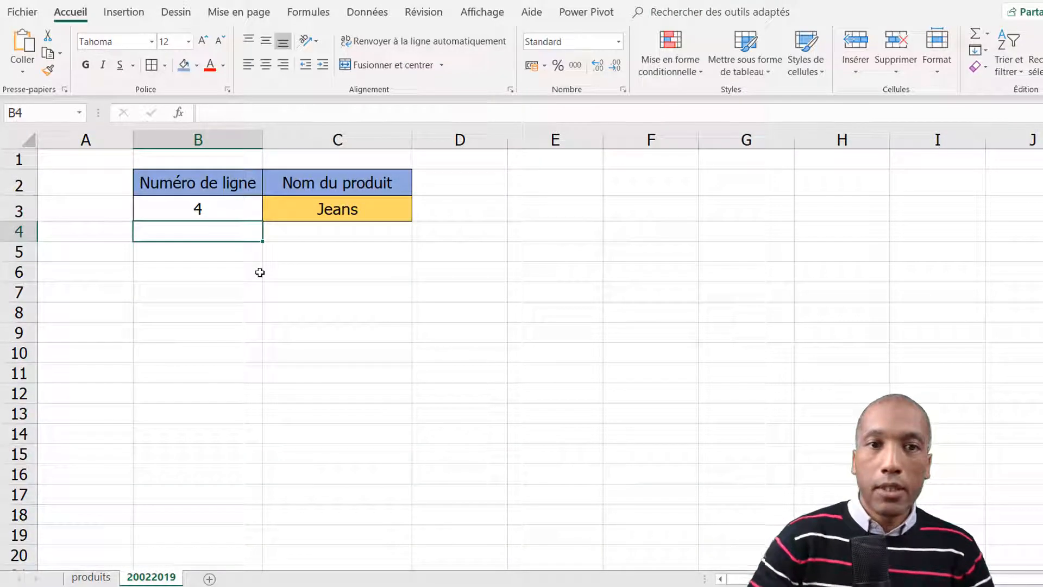
pyautogui.click(90, 577)
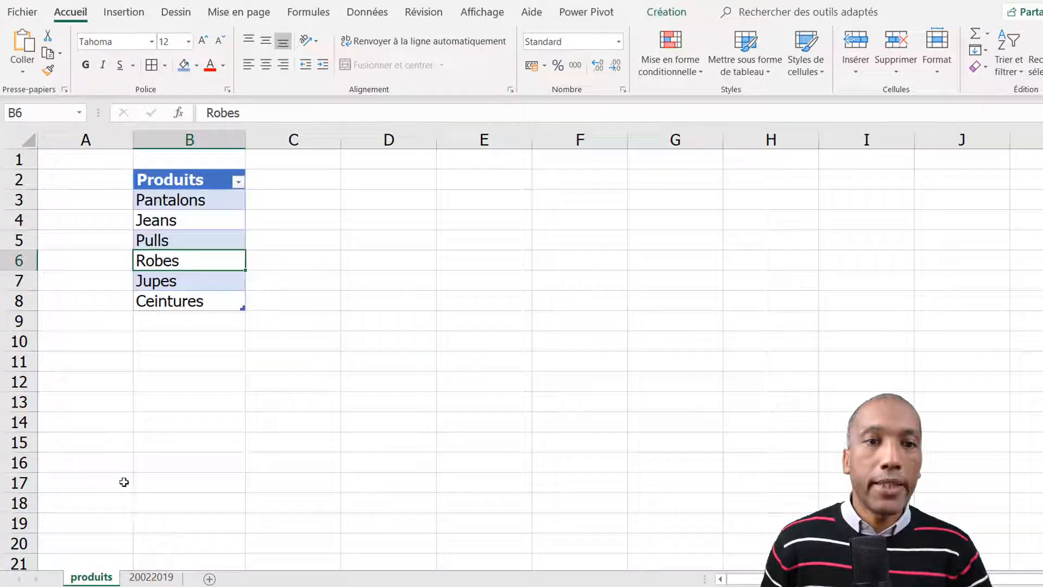
pyautogui.click(157, 220)
pyautogui.click(157, 576)
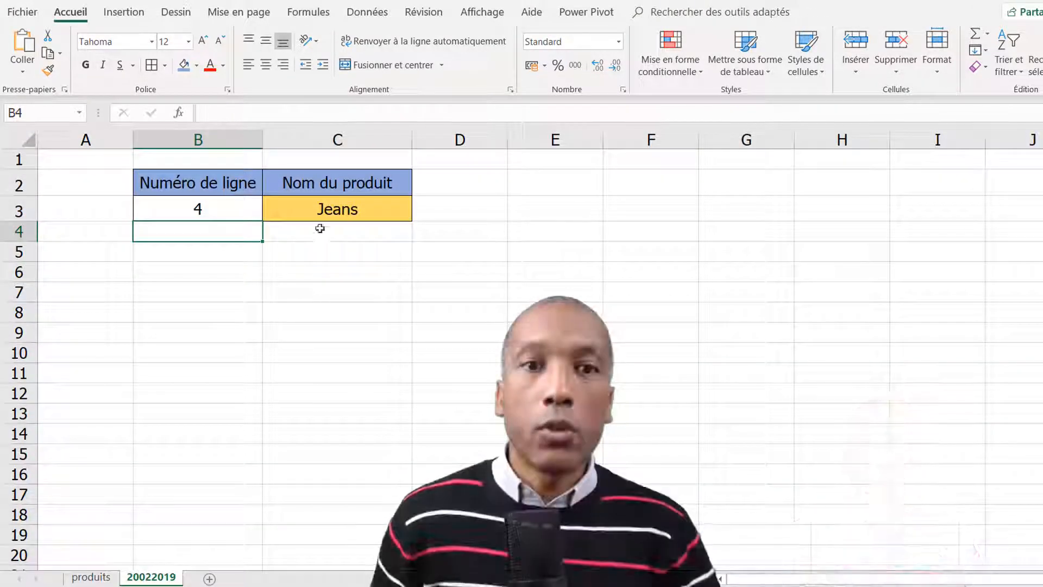
# - Open the INDIRECT formula in C3 to examine its sheet, column and row parts
pyautogui.click(322, 216)
pyautogui.press('F2')
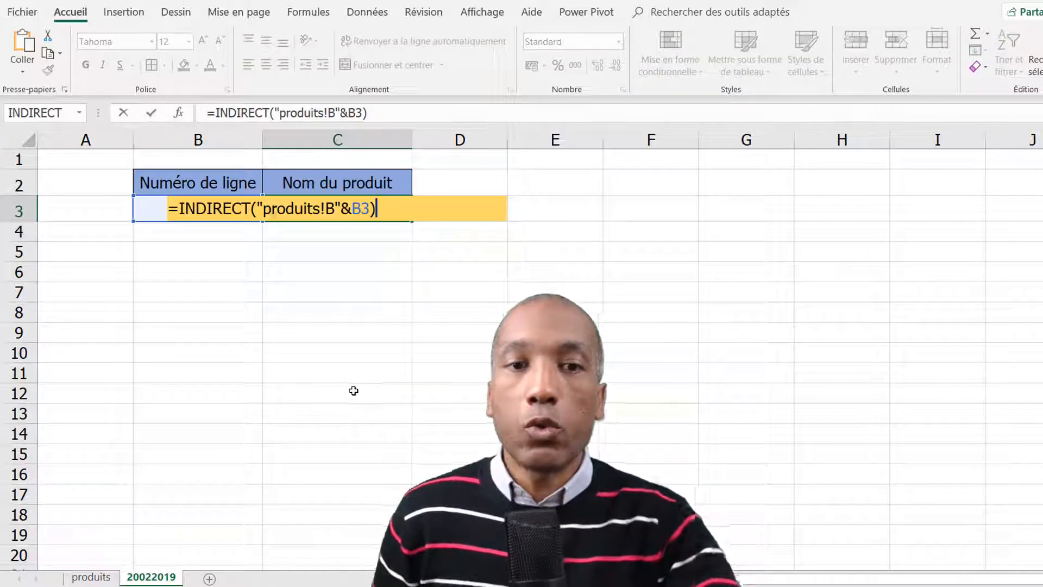